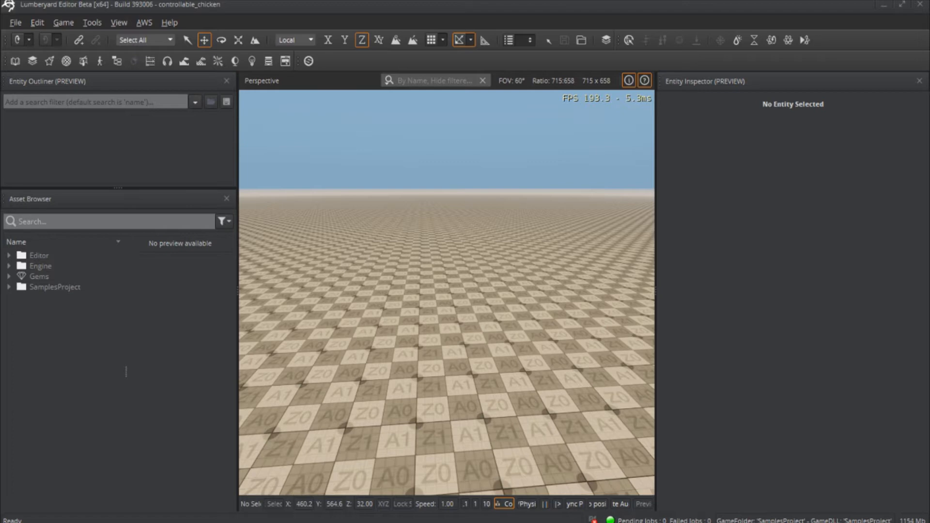
Open the project's input mapping editor and start a new Input to Event Bindings asset.
{"action": "left_click_drag", "start_coordinate": [126, 371], "coordinate": [121, 372]}
{"action": "left_click", "coordinate": [18, 22]}
{"action": "mouse_move", "coordinate": [55, 159]}
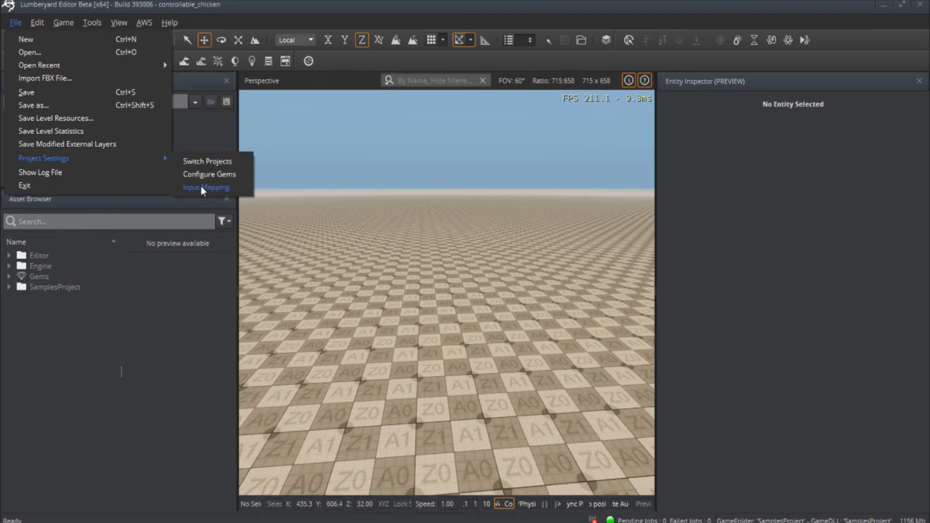
{"action": "left_click", "coordinate": [220, 189]}
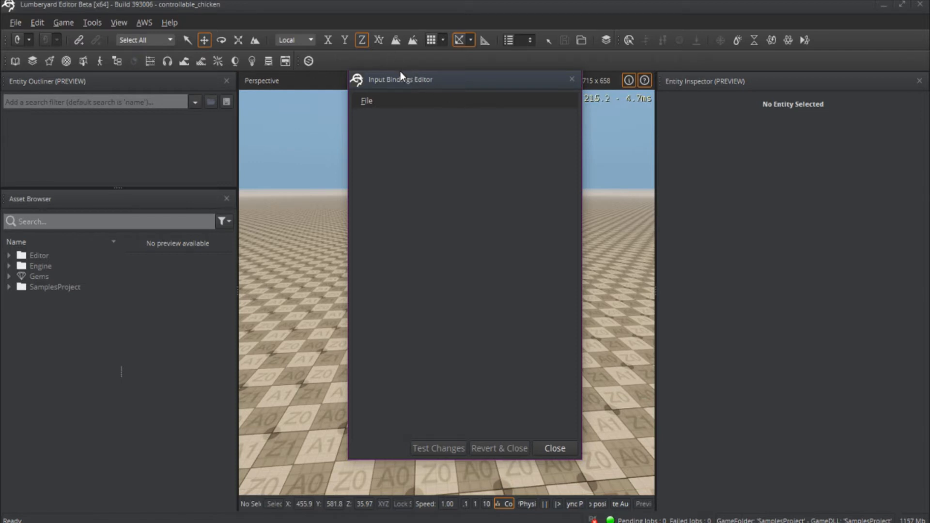
{"action": "left_click", "coordinate": [365, 100]}
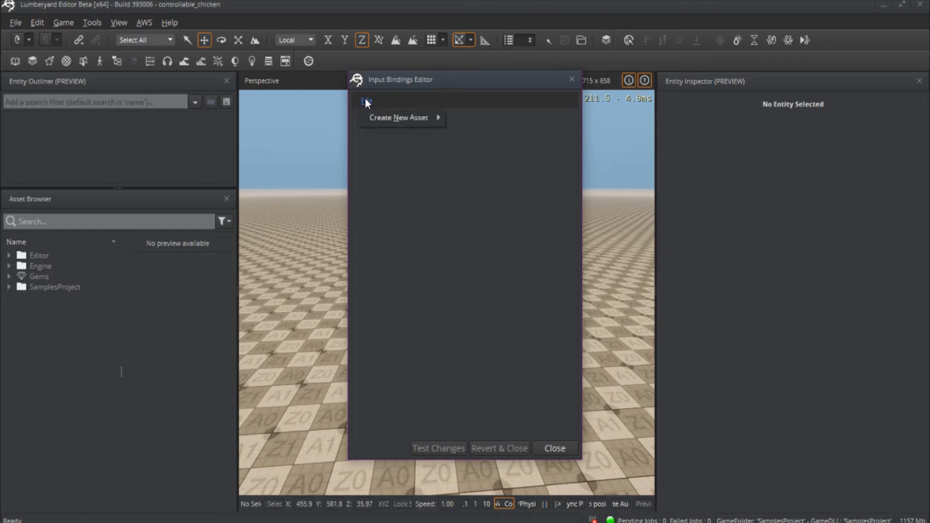
{"action": "mouse_move", "coordinate": [386, 118]}
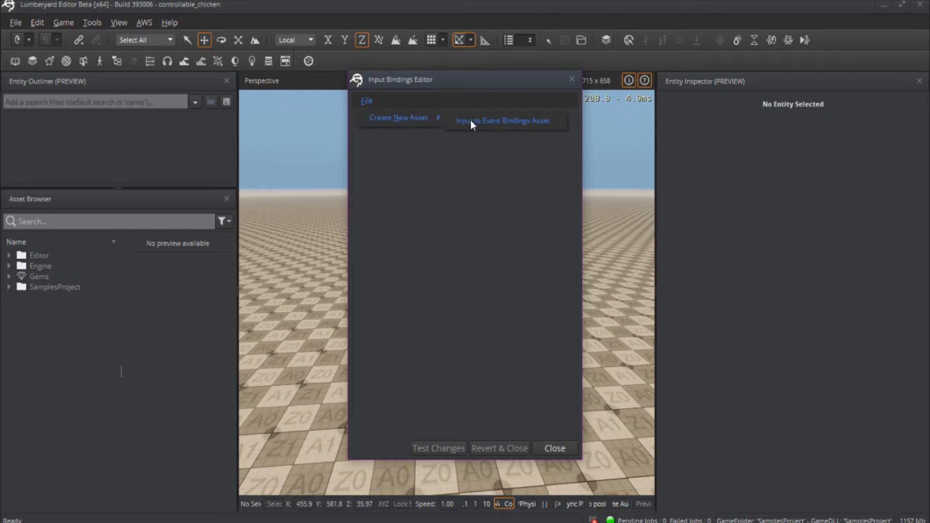
{"action": "left_click", "coordinate": [511, 120]}
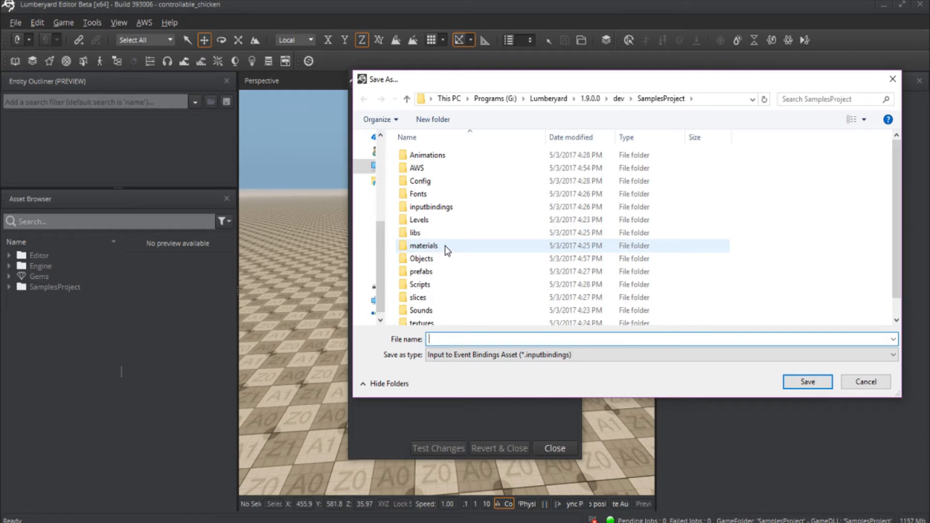
Save the new bindings asset as Main in the Objects/Cstudios/Input Binding folder of SamplesProject.
{"action": "double_click", "coordinate": [429, 257]}
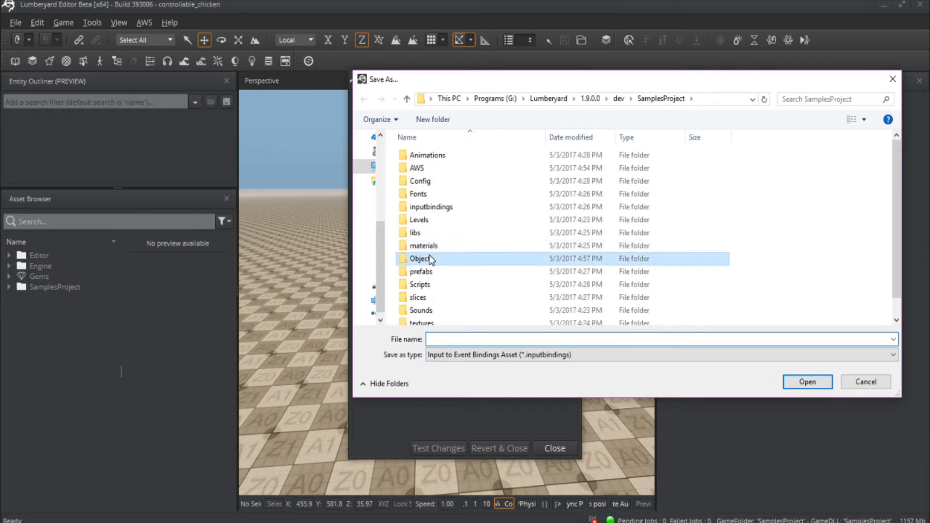
{"action": "double_click", "coordinate": [428, 169]}
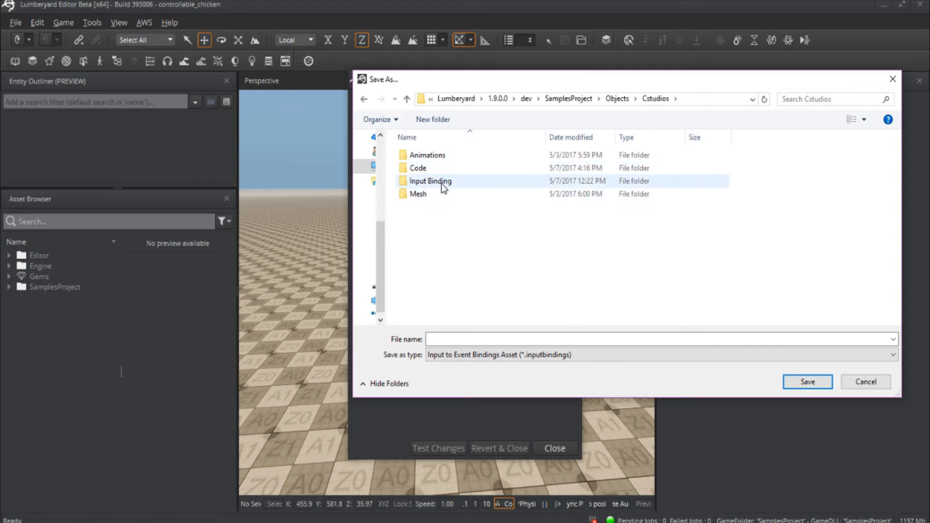
{"action": "double_click", "coordinate": [441, 183]}
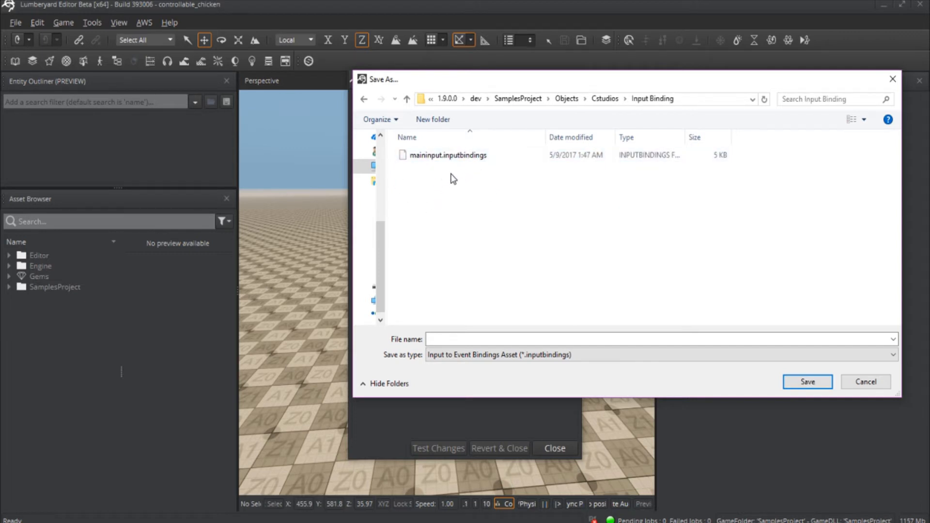
{"action": "left_click", "coordinate": [474, 338]}
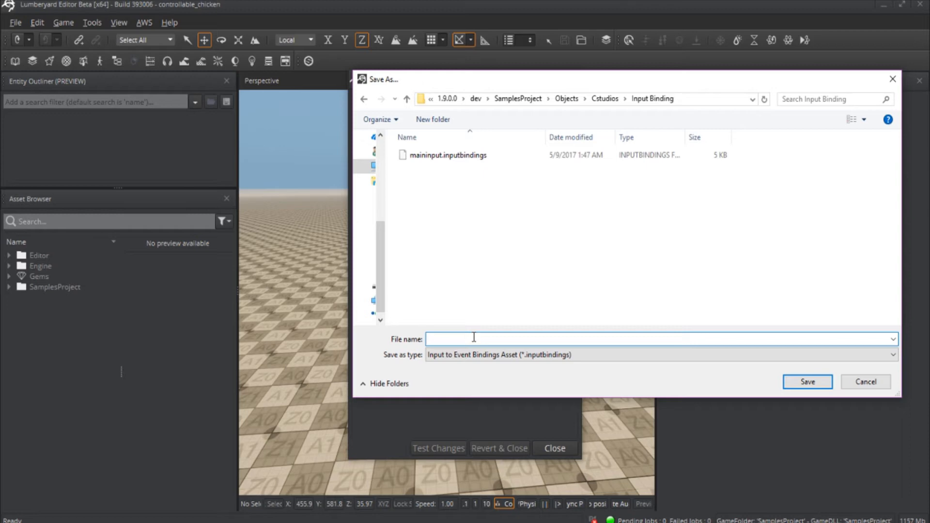
{"action": "type", "text": "Main"}
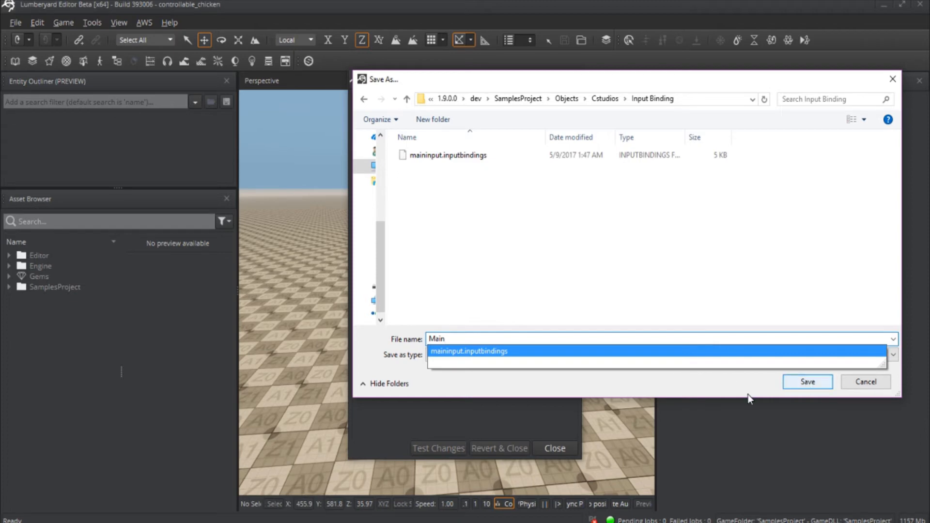
{"action": "left_click", "coordinate": [811, 384]}
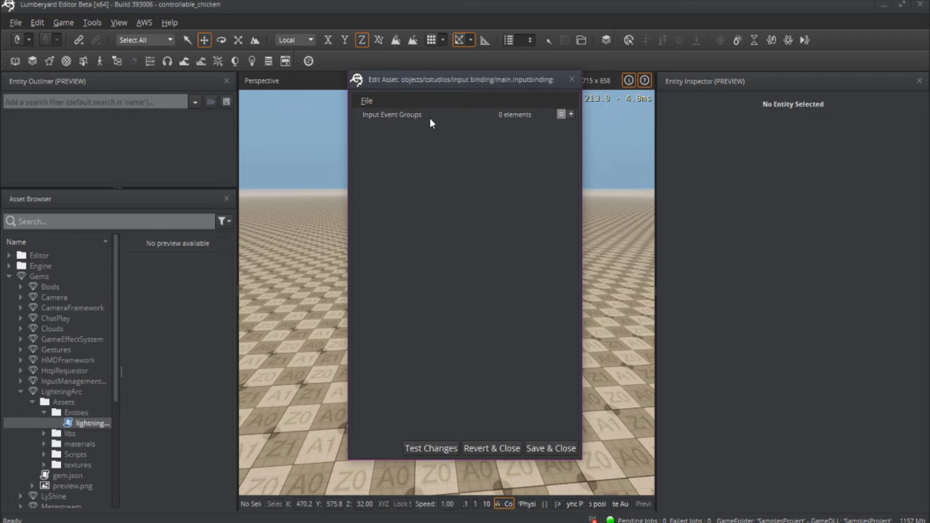
Add four input event groups to the bindings asset.
{"action": "left_click", "coordinate": [571, 115]}
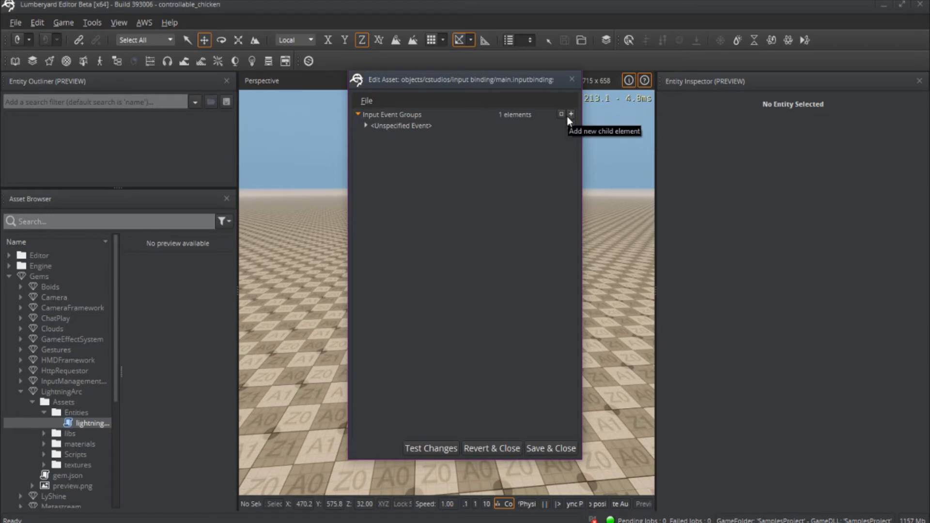
{"action": "left_click", "coordinate": [571, 116]}
{"action": "left_click", "coordinate": [571, 115]}
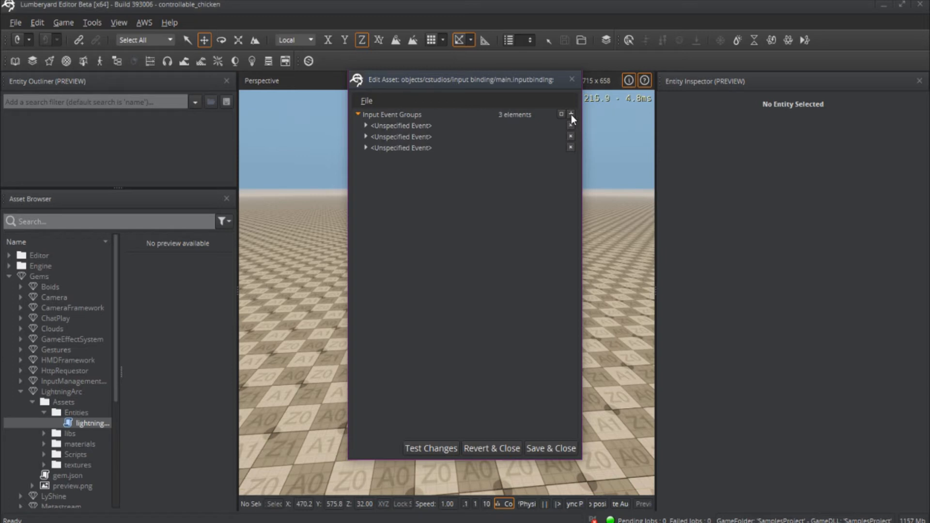
{"action": "left_click", "coordinate": [571, 114]}
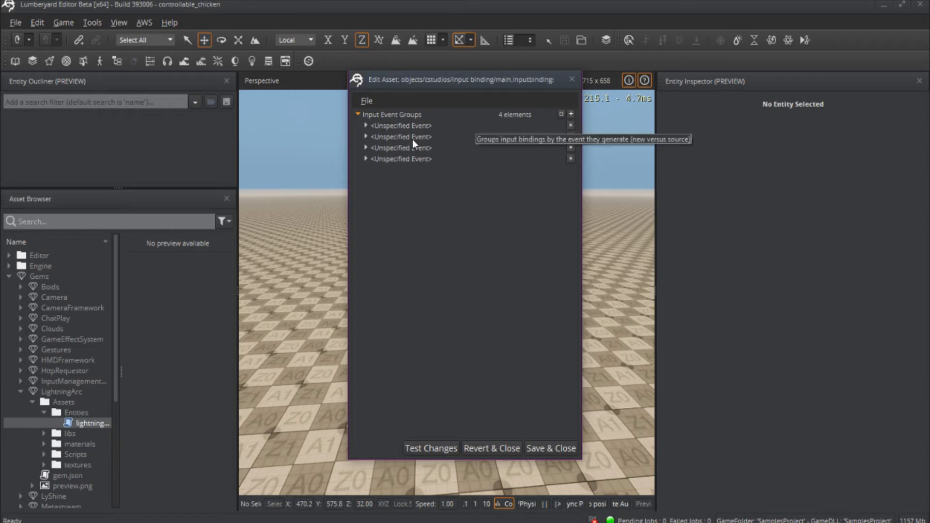
Name the first event group Forward and add an event generator of class Input to it.
{"action": "left_click", "coordinate": [366, 126]}
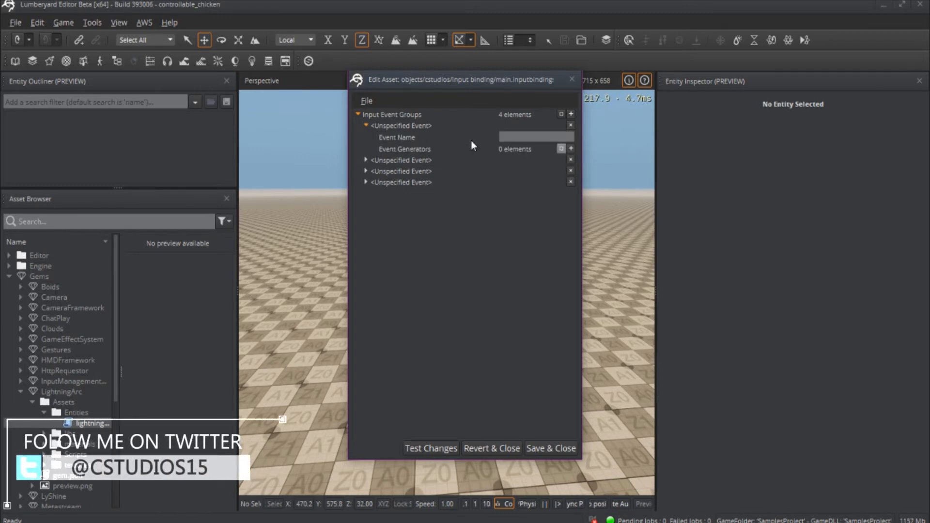
{"action": "left_click", "coordinate": [536, 139]}
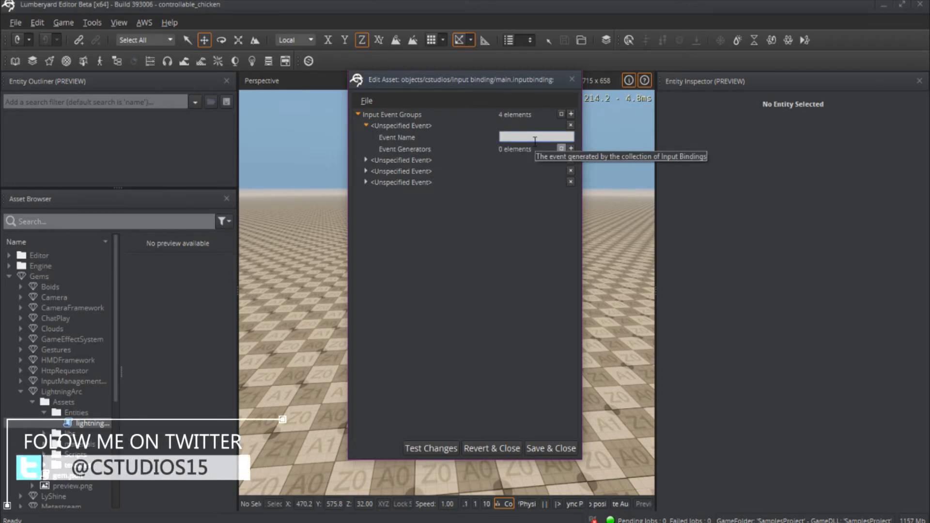
{"action": "type", "text": "Forward"}
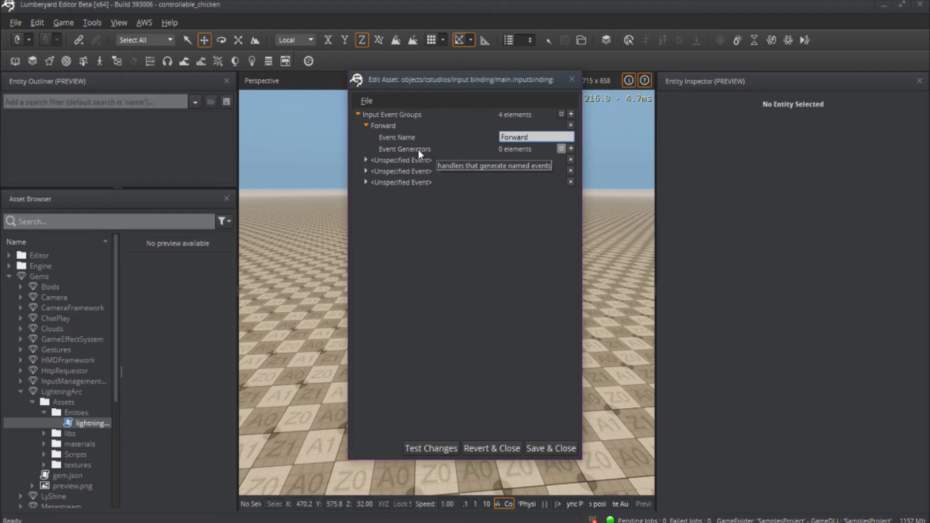
{"action": "left_click", "coordinate": [570, 148]}
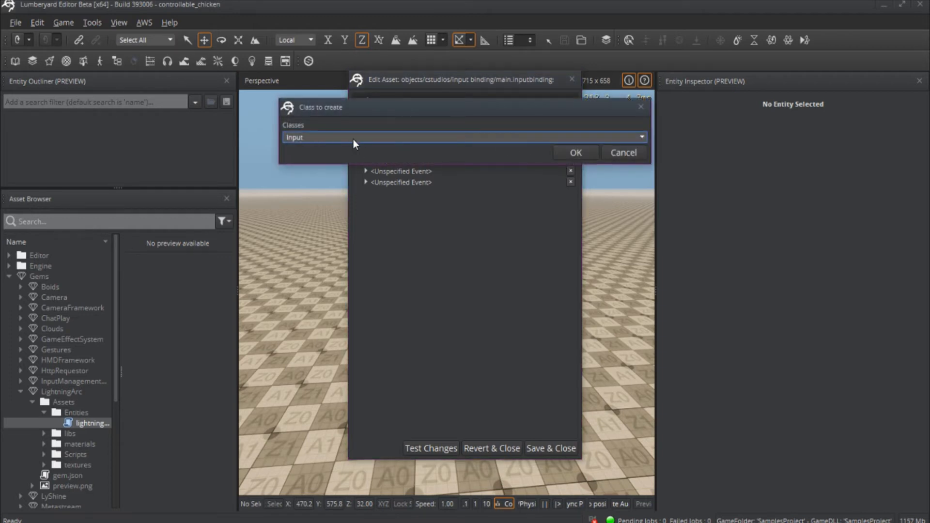
{"action": "left_click", "coordinate": [595, 138]}
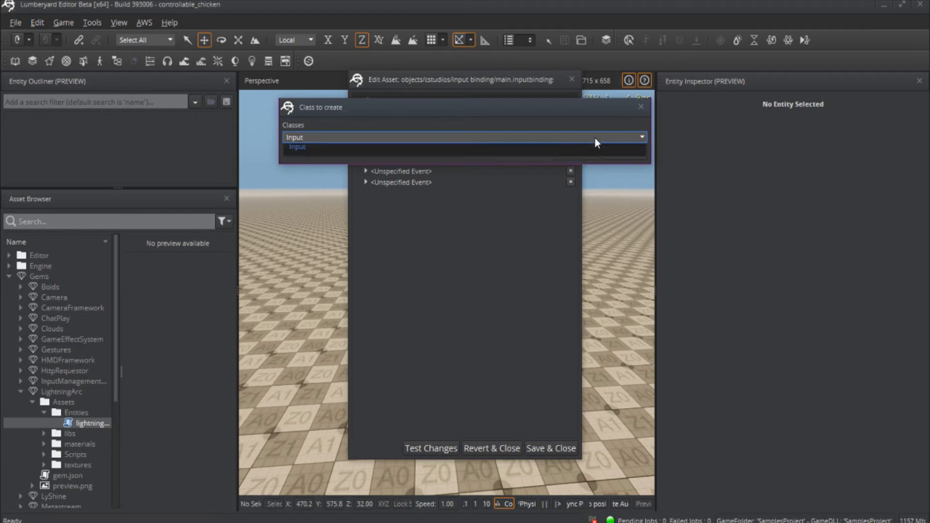
{"action": "left_click", "coordinate": [585, 154]}
{"action": "left_click", "coordinate": [584, 155]}
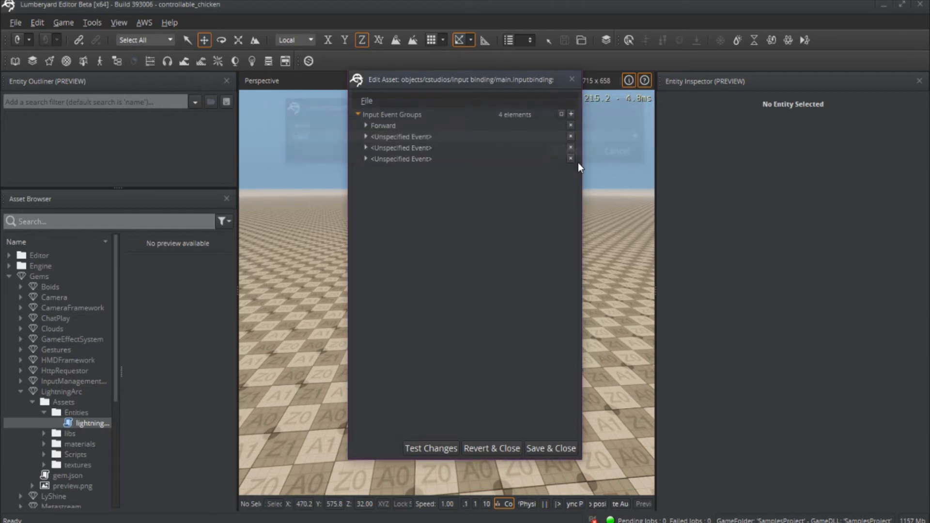
Set the Forward generator's keyboard input name to w and collapse the Forward group.
{"action": "left_click", "coordinate": [367, 126]}
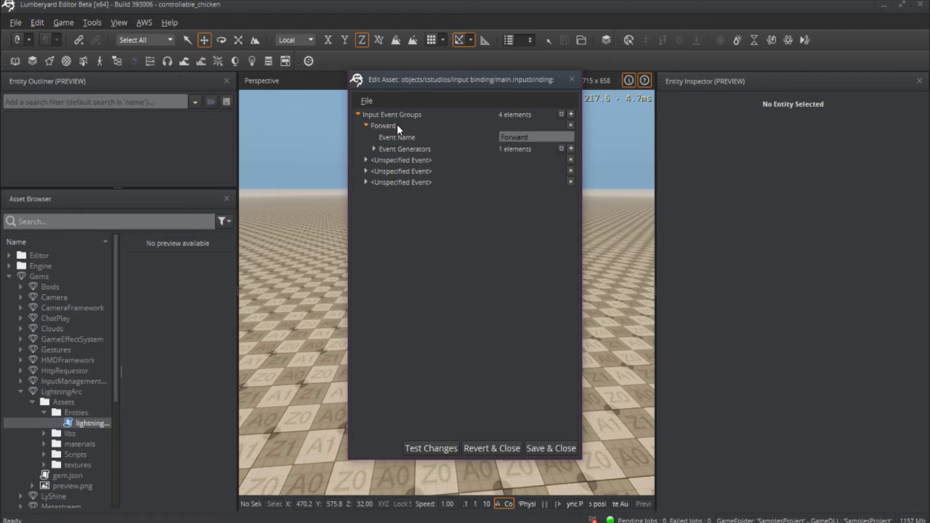
{"action": "left_click", "coordinate": [373, 148]}
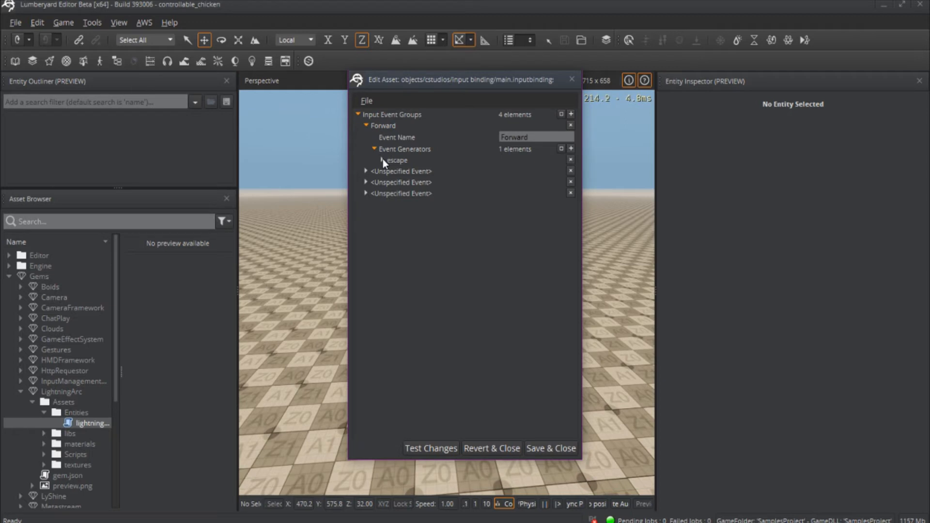
{"action": "left_click", "coordinate": [382, 159]}
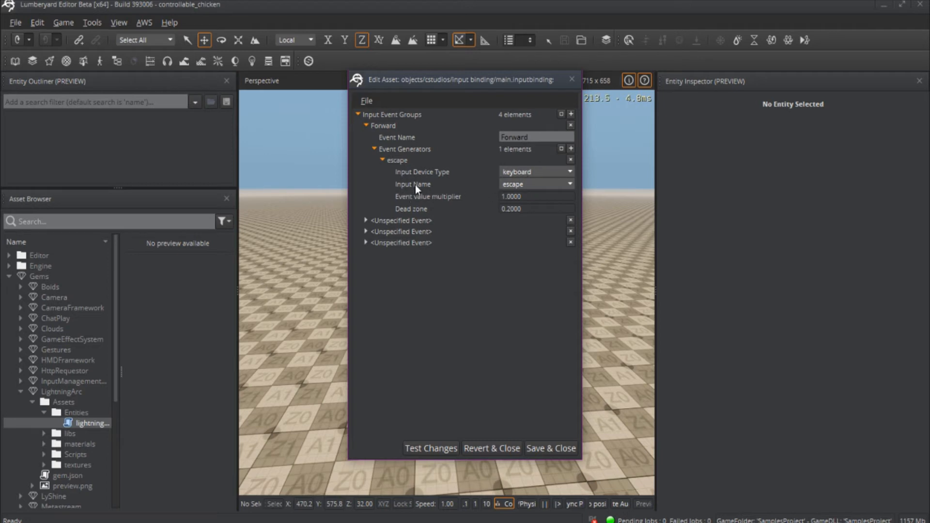
{"action": "left_click", "coordinate": [511, 182]}
{"action": "scroll", "coordinate": [513, 221], "scroll_direction": "down", "scroll_amount": 5}
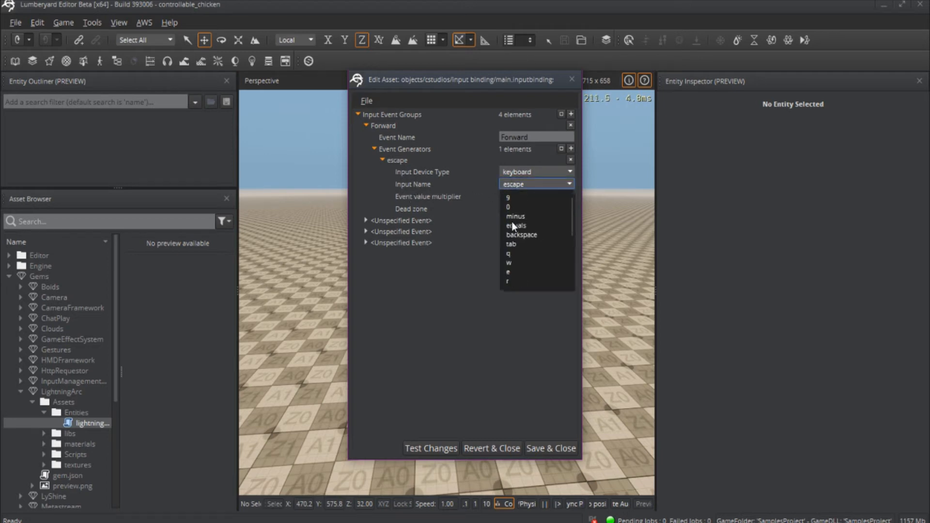
{"action": "left_click", "coordinate": [514, 207]}
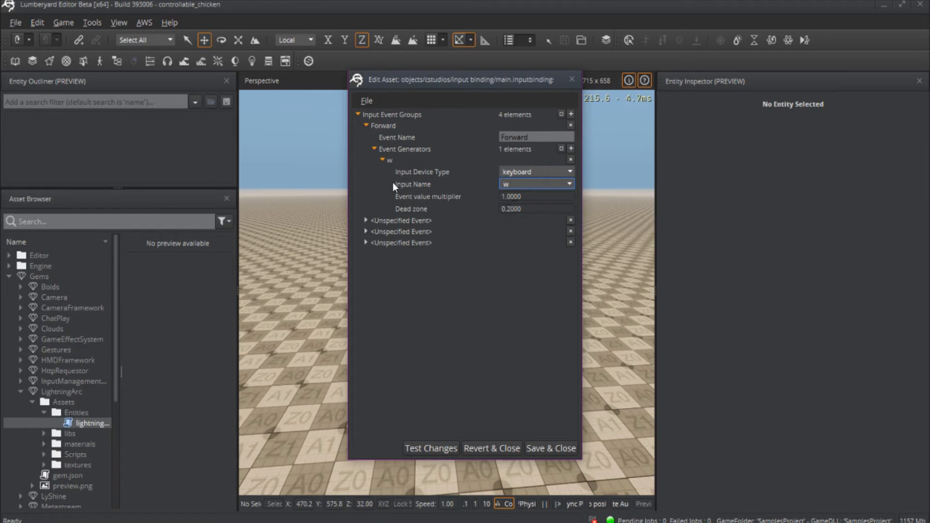
{"action": "left_click", "coordinate": [382, 160]}
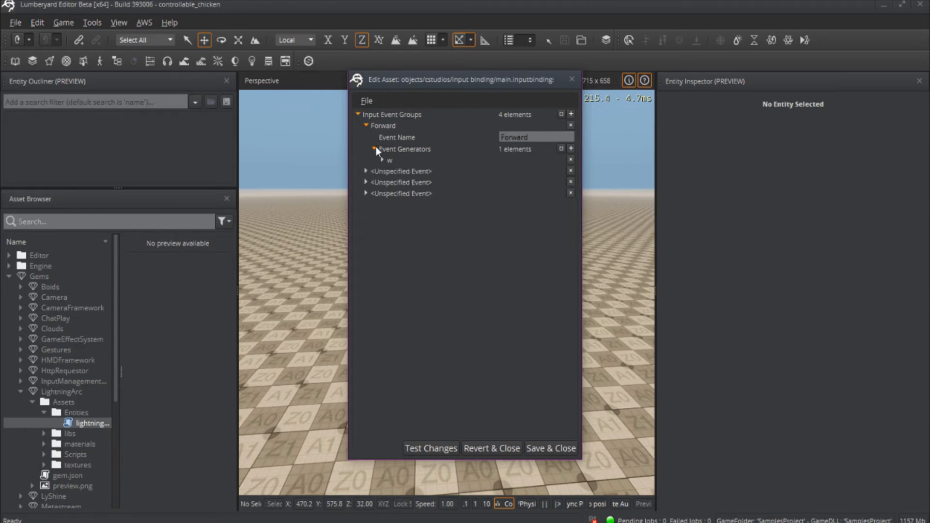
{"action": "left_click", "coordinate": [376, 148]}
{"action": "left_click", "coordinate": [366, 125]}
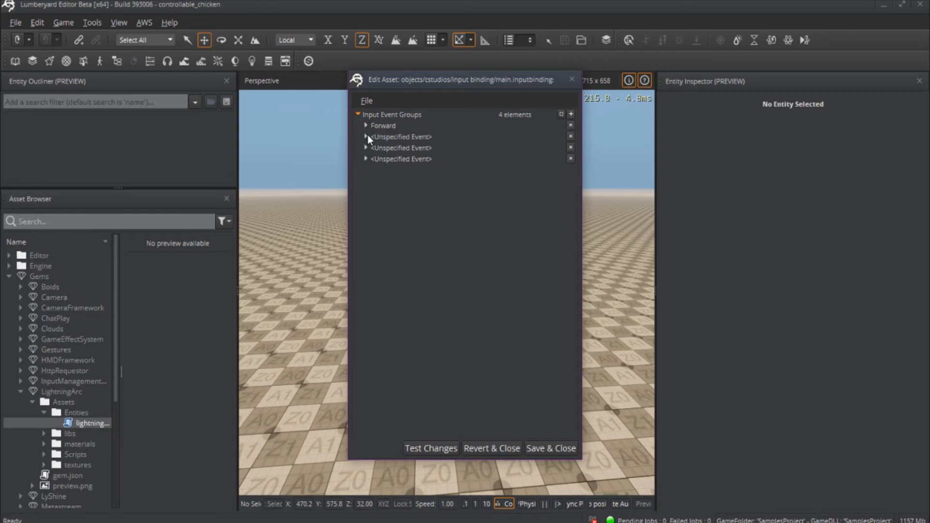
Name the second event group Backward and add an event generator of class Input to it.
{"action": "left_click", "coordinate": [367, 136]}
{"action": "left_click", "coordinate": [509, 147]}
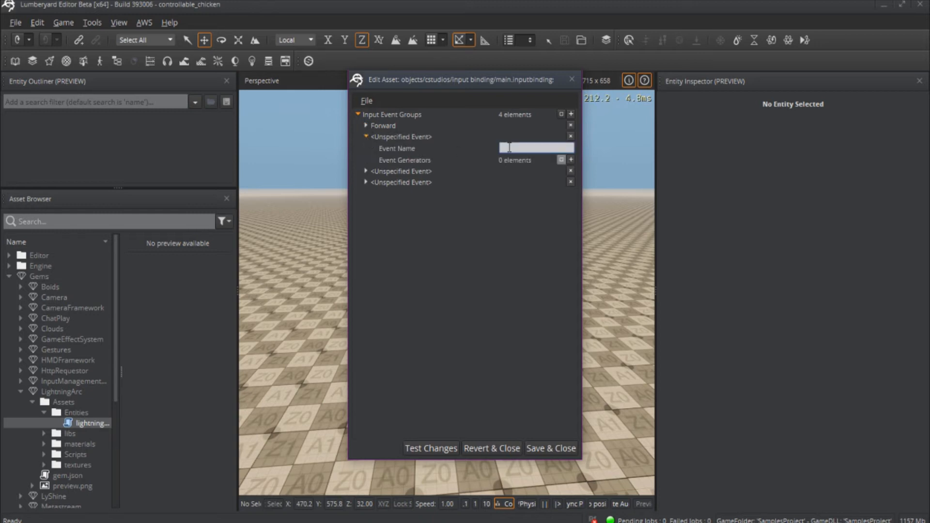
{"action": "type", "text": "Backward"}
{"action": "left_click", "coordinate": [571, 159]}
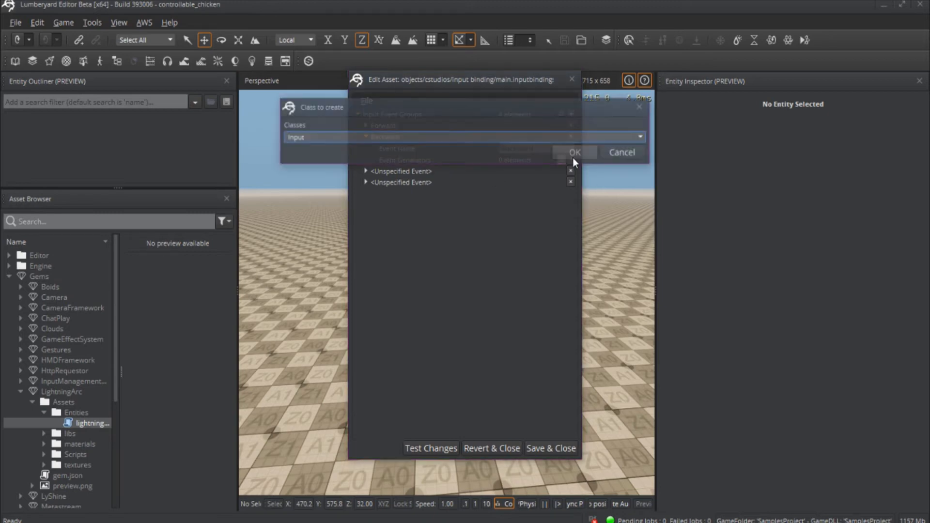
{"action": "left_click", "coordinate": [565, 153]}
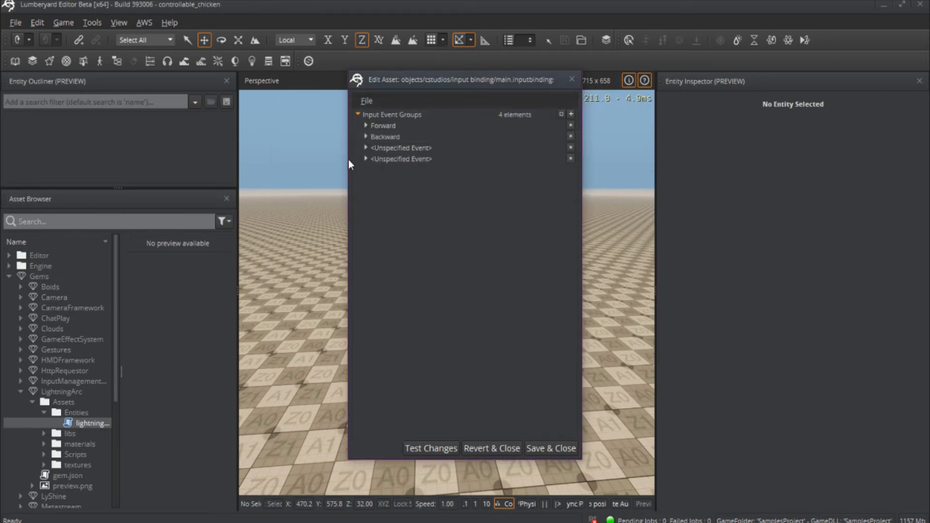
Set the Backward generator's keyboard input name to s.
{"action": "left_click", "coordinate": [366, 137]}
{"action": "left_click", "coordinate": [374, 160]}
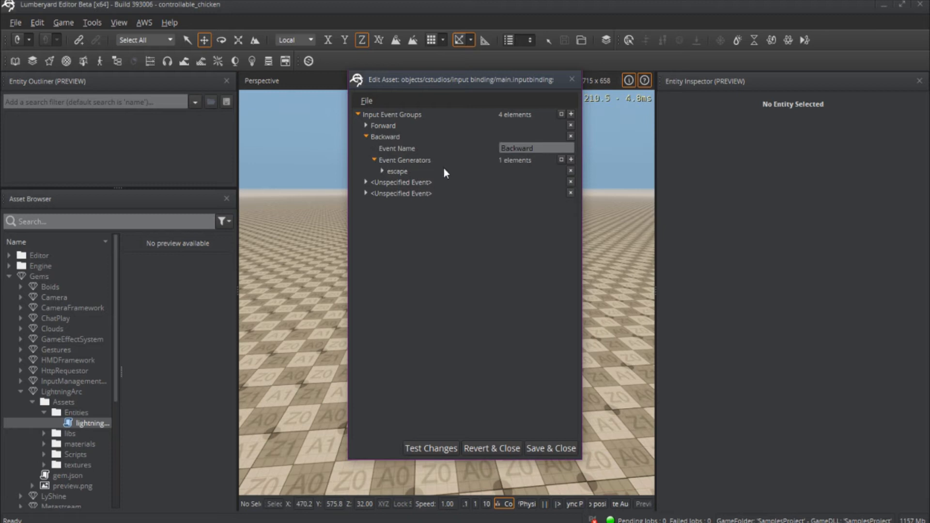
{"action": "left_click", "coordinate": [382, 171]}
{"action": "left_click", "coordinate": [519, 197]}
{"action": "scroll", "coordinate": [525, 208], "scroll_direction": "down", "scroll_amount": 5}
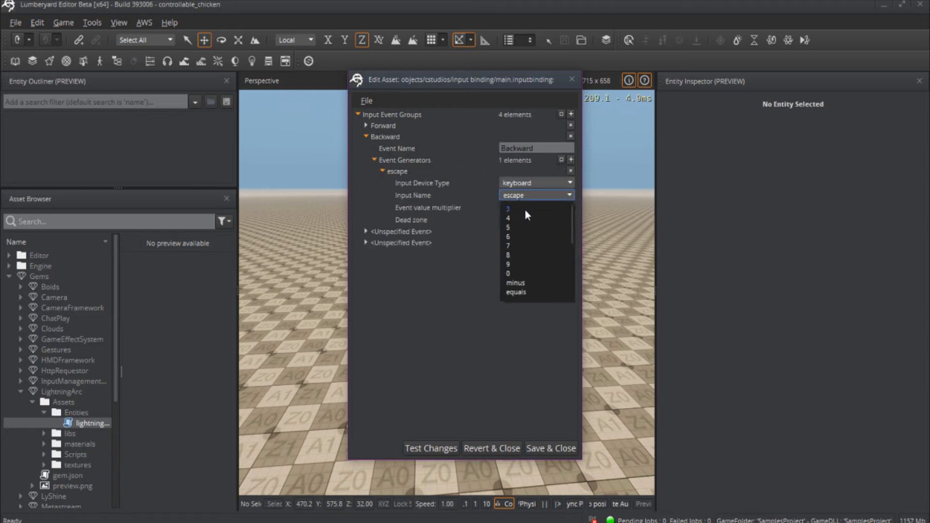
{"action": "scroll", "coordinate": [513, 240], "scroll_direction": "down", "scroll_amount": 3}
{"action": "left_click", "coordinate": [511, 257]}
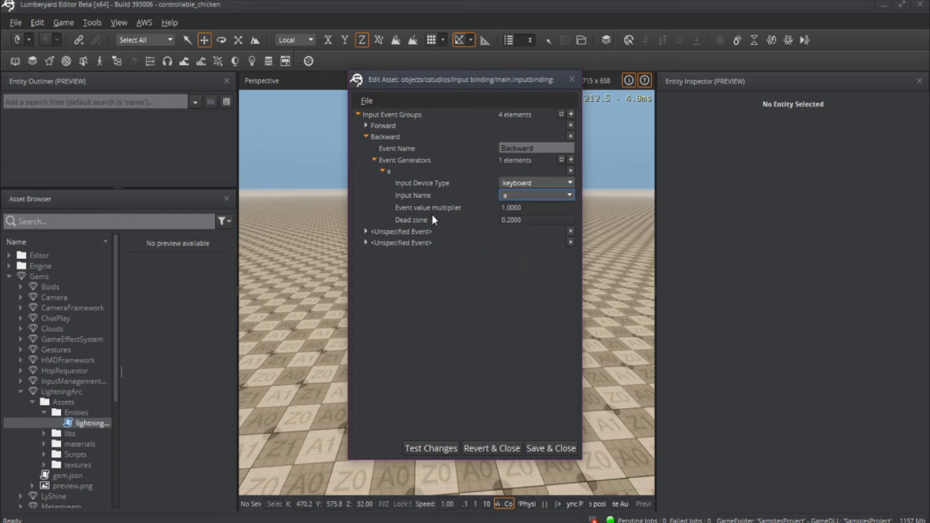
{"action": "left_click", "coordinate": [503, 196]}
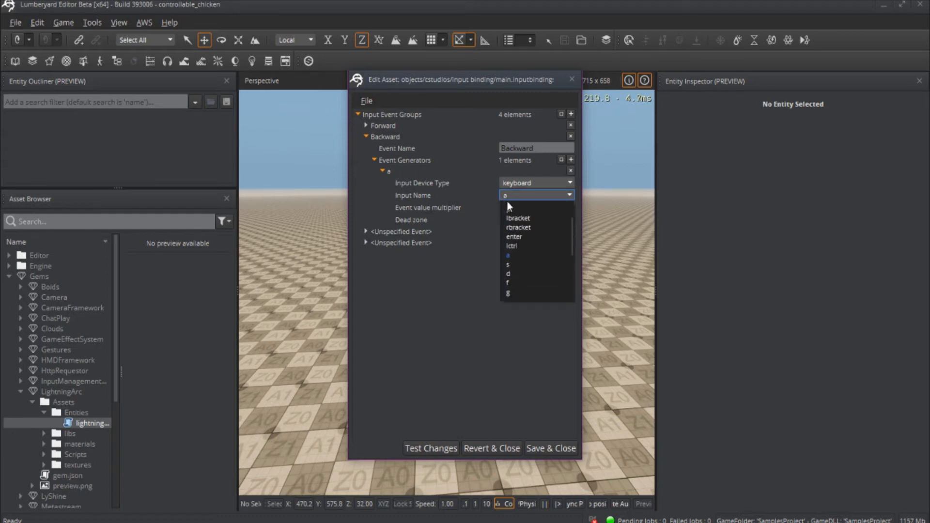
{"action": "scroll", "coordinate": [514, 218], "scroll_direction": "down", "scroll_amount": 1}
{"action": "left_click", "coordinate": [513, 210]}
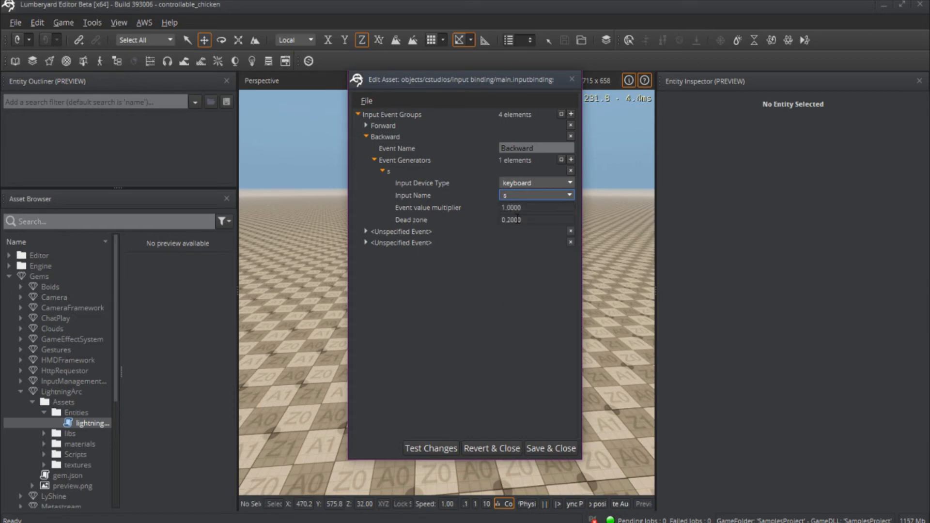
Check the generators of the Forward, Backward, Left and Right event groups, and save and close the input bindings asset.
{"action": "left_click", "coordinate": [383, 170]}
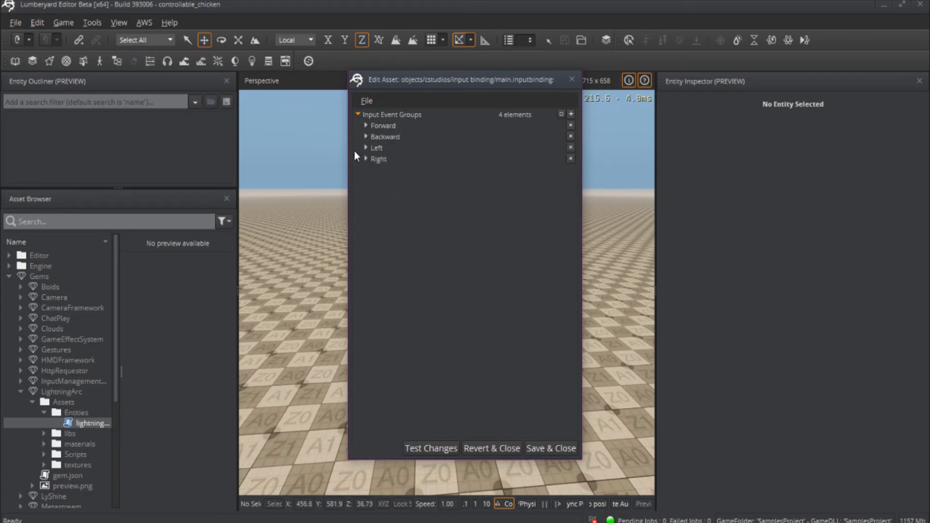
{"action": "left_click", "coordinate": [365, 126]}
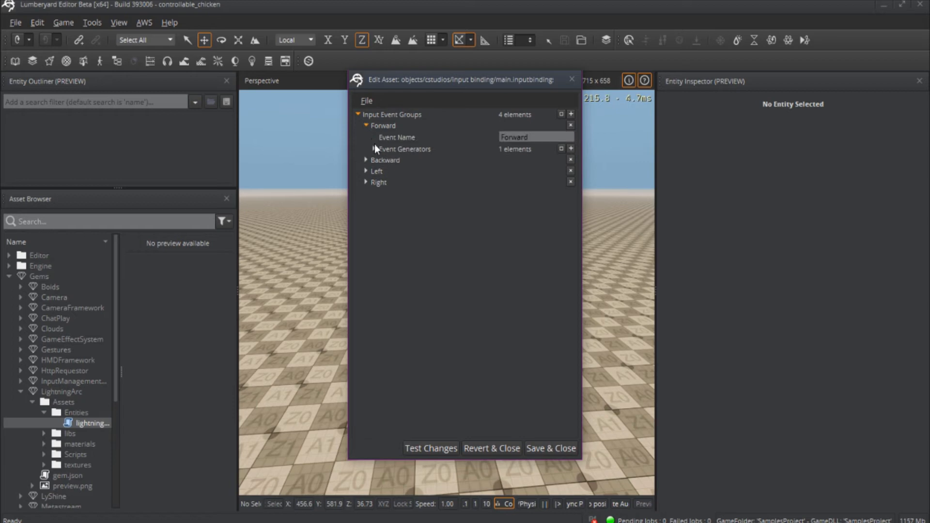
{"action": "left_click", "coordinate": [374, 148]}
{"action": "left_click", "coordinate": [366, 171]}
{"action": "left_click", "coordinate": [374, 195]}
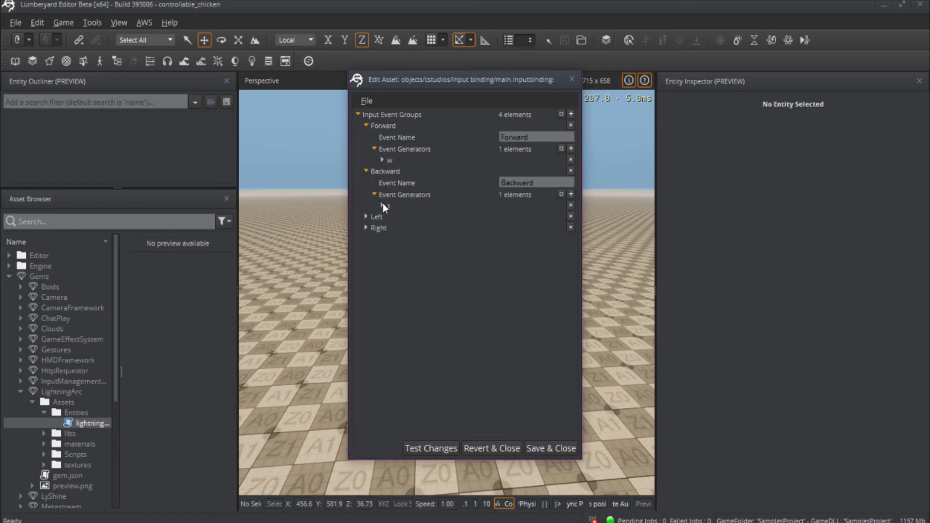
{"action": "left_click", "coordinate": [367, 217]}
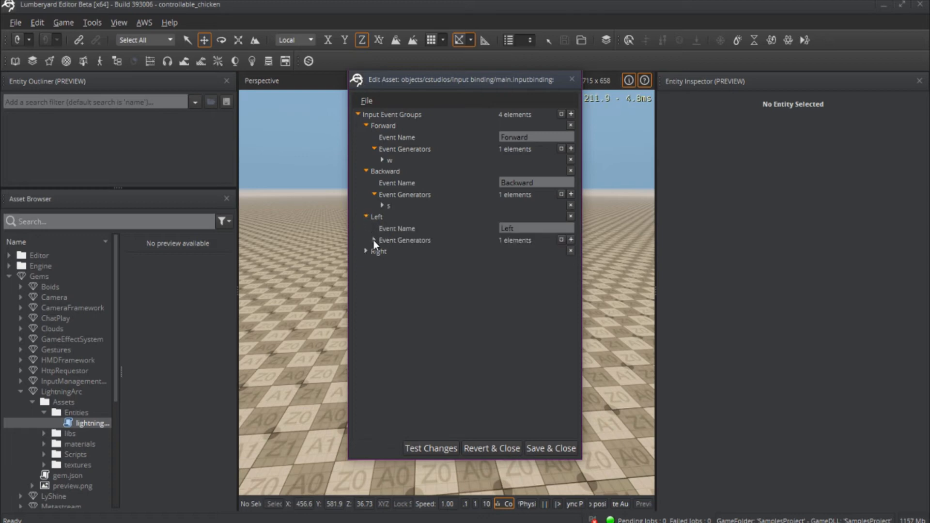
{"action": "left_click", "coordinate": [374, 240]}
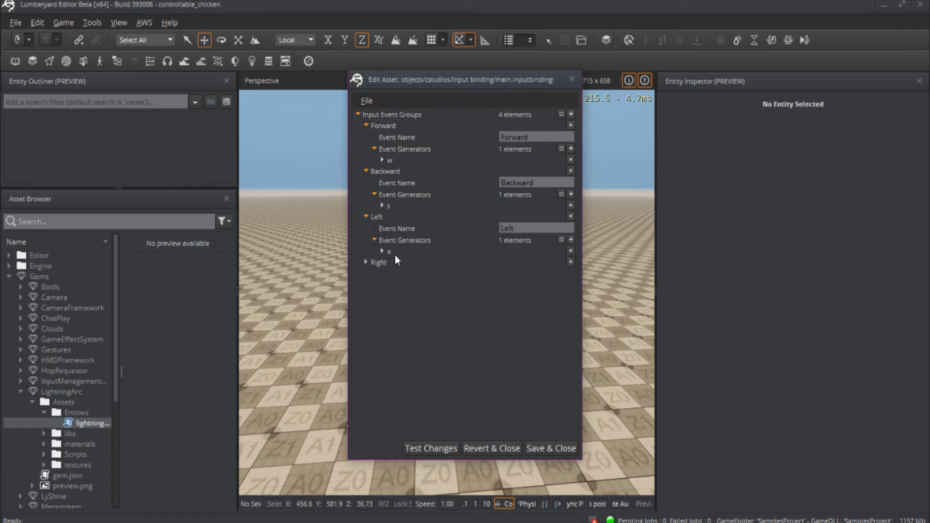
{"action": "left_click", "coordinate": [364, 263]}
{"action": "left_click", "coordinate": [383, 296]}
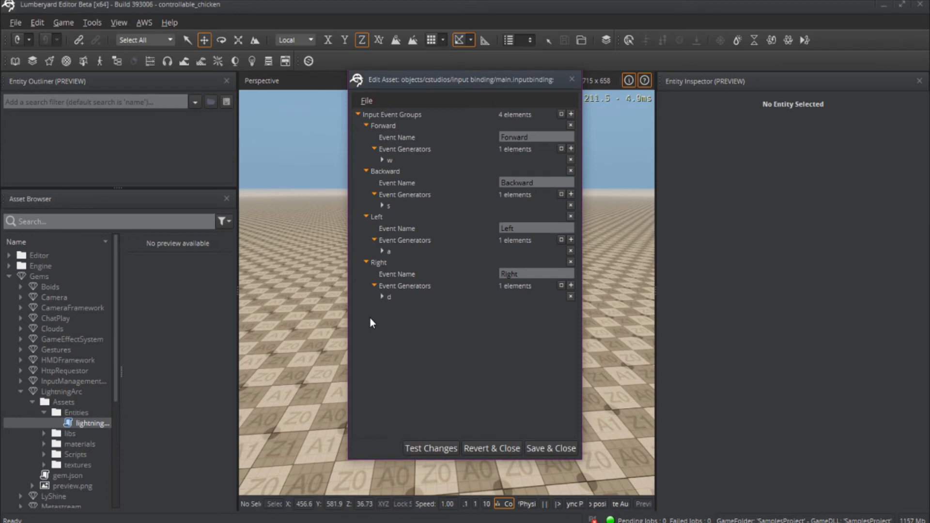
{"action": "left_click", "coordinate": [555, 449]}
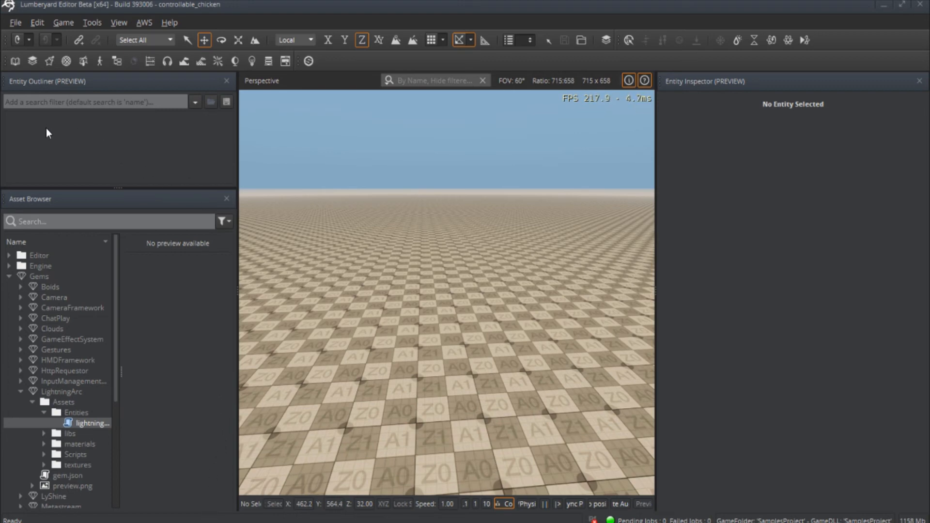
Create a new entity in the level and name it Player.
{"action": "right_click", "coordinate": [92, 125]}
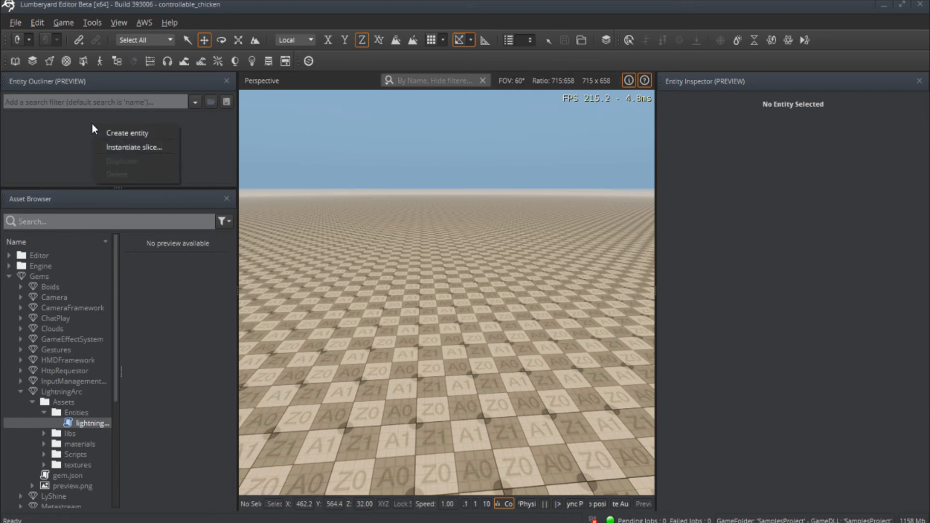
{"action": "left_click", "coordinate": [135, 133]}
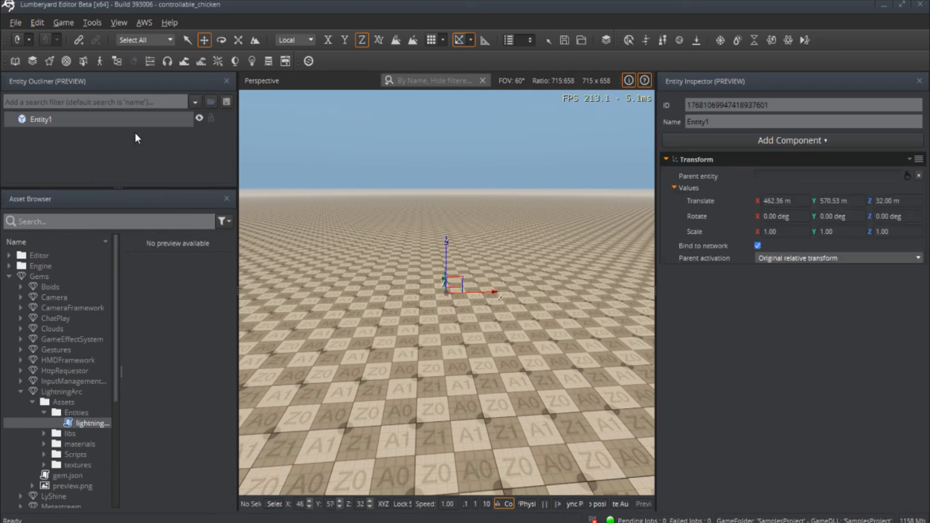
{"action": "left_click", "coordinate": [720, 122]}
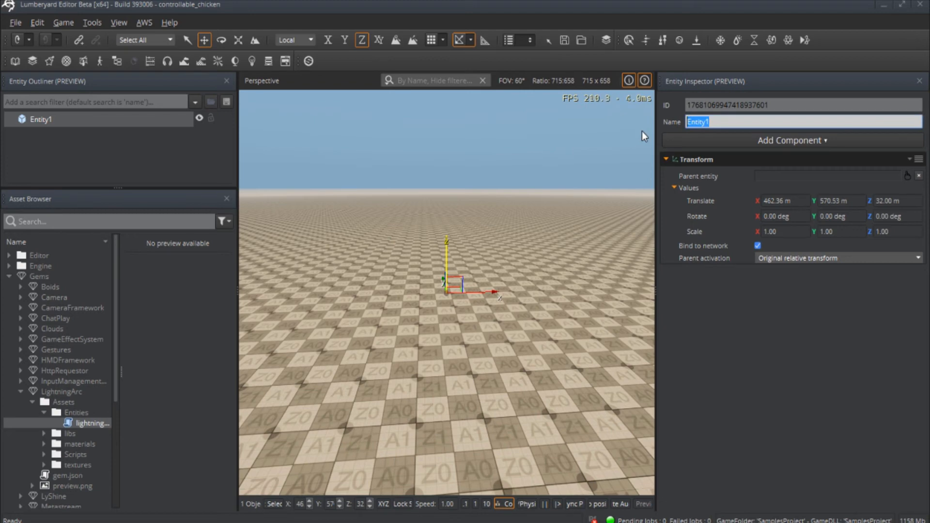
{"action": "type", "text": "Player"}
{"action": "key", "text": "Return"}
{"action": "right_click_drag", "start_coordinate": [641, 132], "coordinate": [642, 132]}
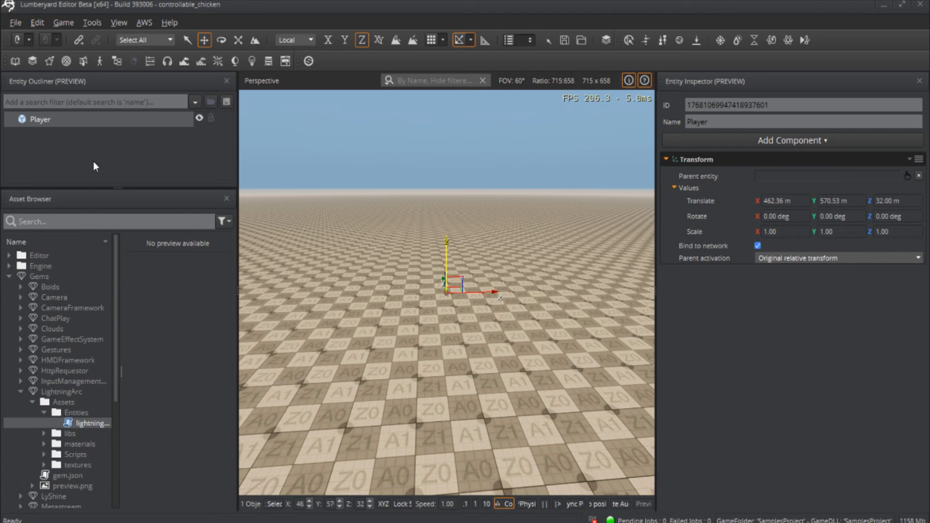
Create a child entity under Player and name it Mesh.
{"action": "right_click", "coordinate": [52, 121]}
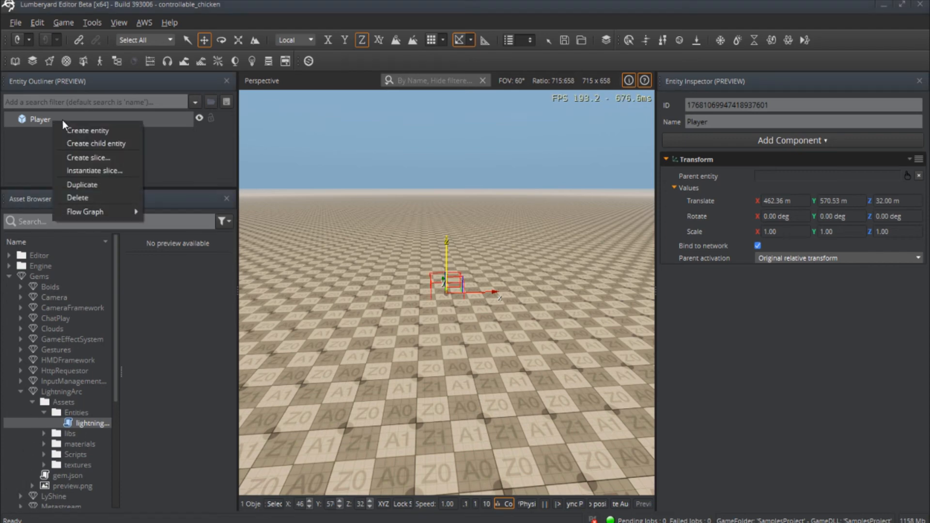
{"action": "left_click", "coordinate": [96, 144]}
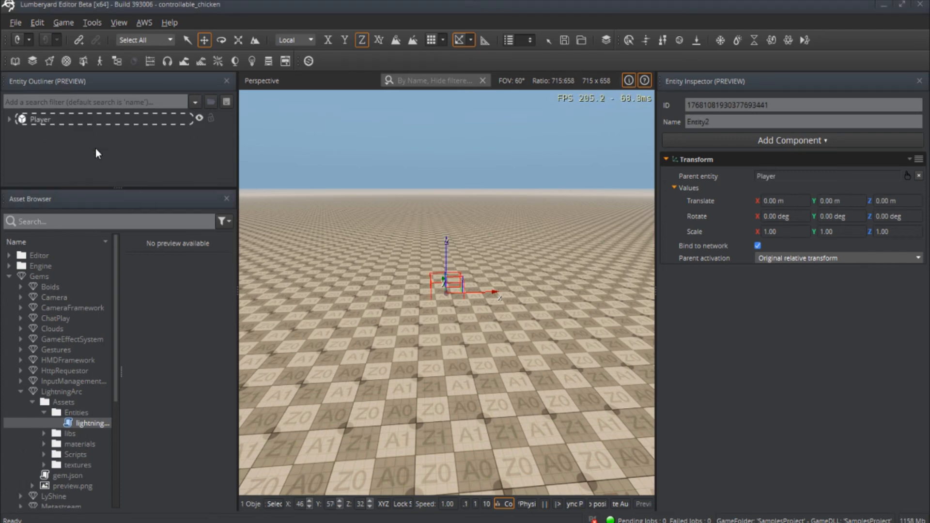
{"action": "left_click", "coordinate": [8, 119]}
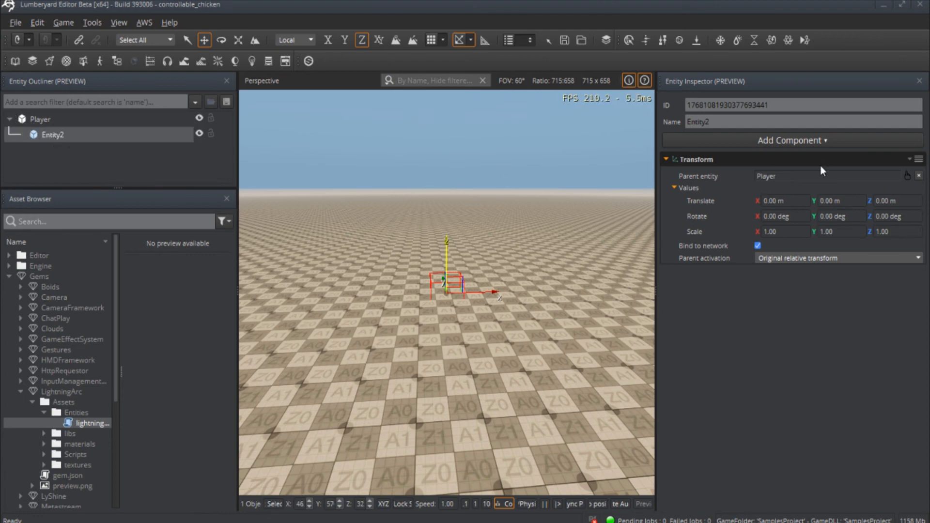
{"action": "left_click_drag", "start_coordinate": [722, 122], "coordinate": [657, 114]}
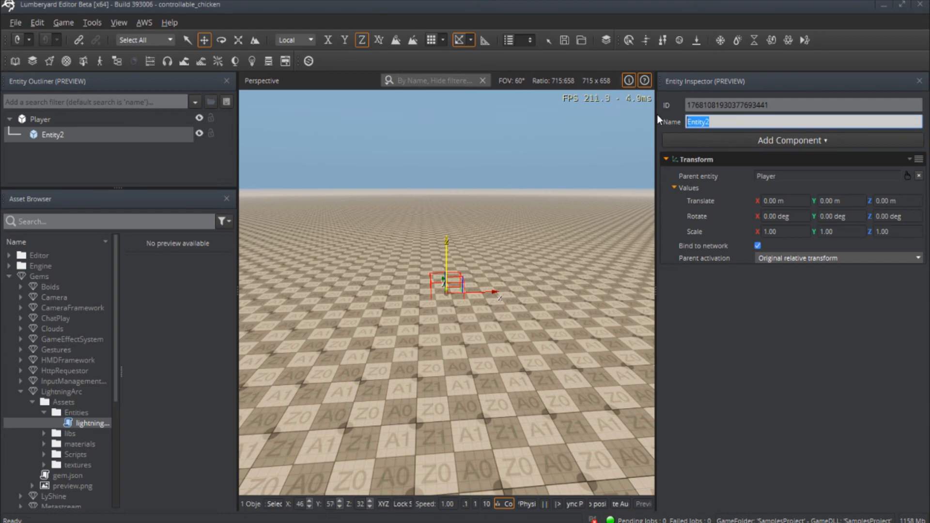
{"action": "type", "text": "Mesh"}
{"action": "key", "text": "Return"}
Add a Skinned Mesh component to the Mesh entity.
{"action": "left_click", "coordinate": [789, 141]}
{"action": "scroll", "coordinate": [752, 306], "scroll_direction": "down", "scroll_amount": 2}
{"action": "scroll", "coordinate": [751, 307], "scroll_direction": "down", "scroll_amount": 3}
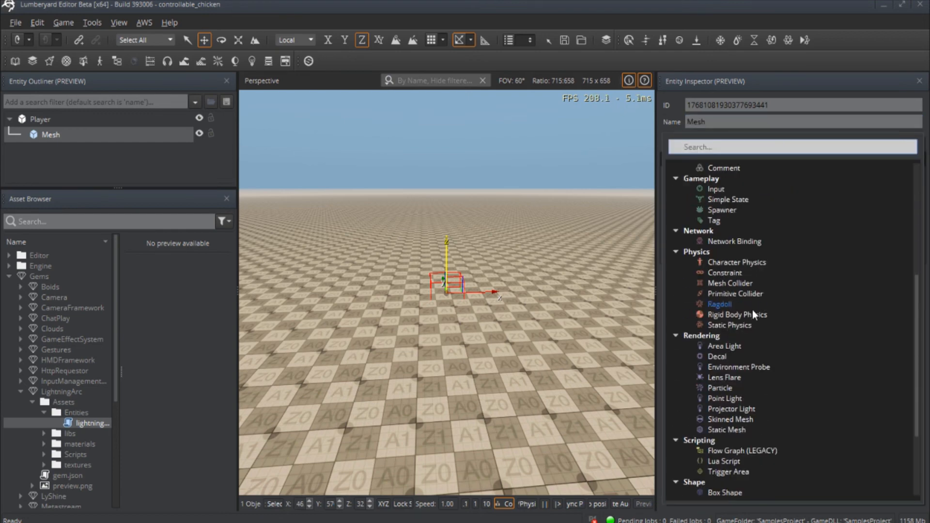
{"action": "left_click", "coordinate": [741, 420]}
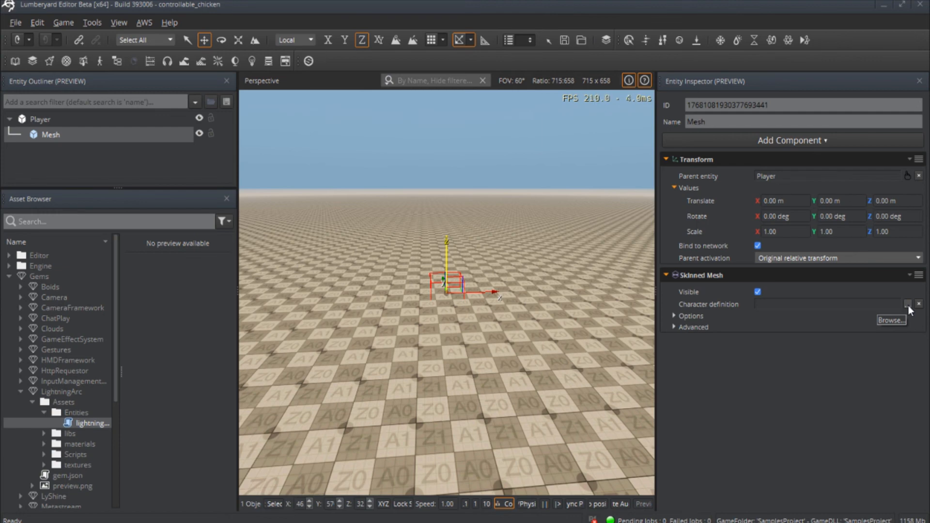
Assign mainplayer.cdf from SamplesProject/Objects/Cstudios as the Skinned Mesh component's character definition.
{"action": "left_click", "coordinate": [909, 306]}
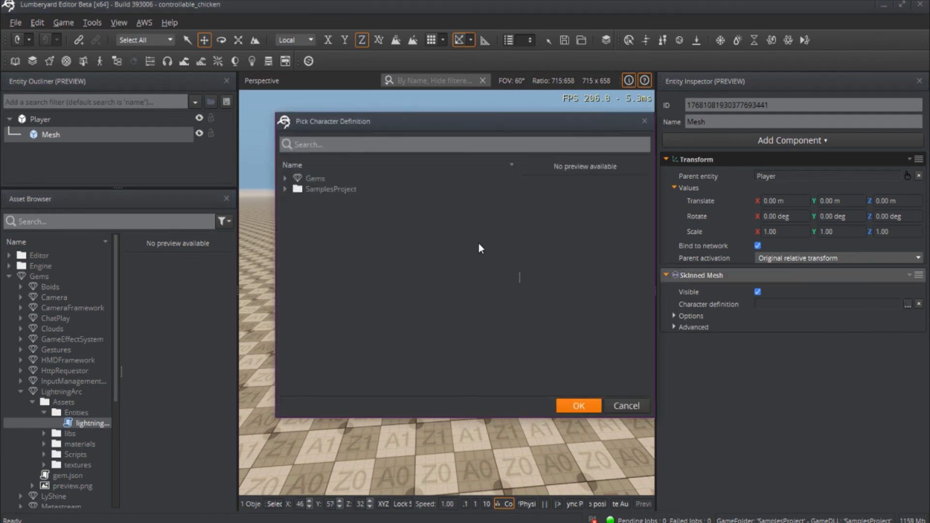
{"action": "left_click", "coordinate": [286, 190]}
{"action": "left_click", "coordinate": [299, 200]}
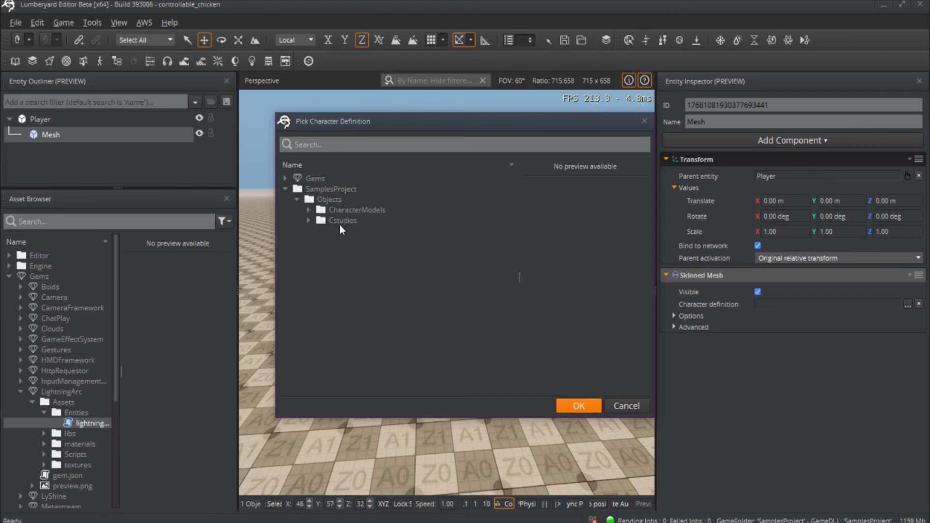
{"action": "left_click", "coordinate": [308, 221]}
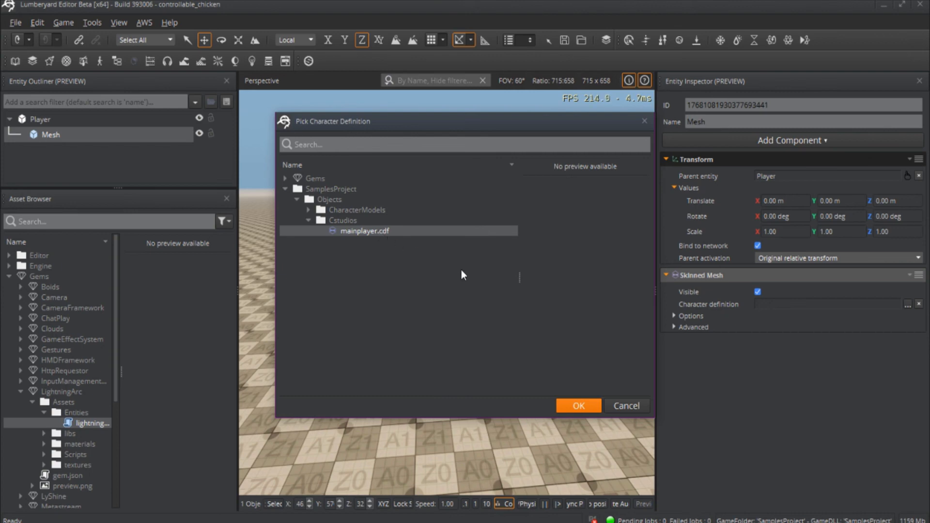
{"action": "left_click", "coordinate": [574, 405]}
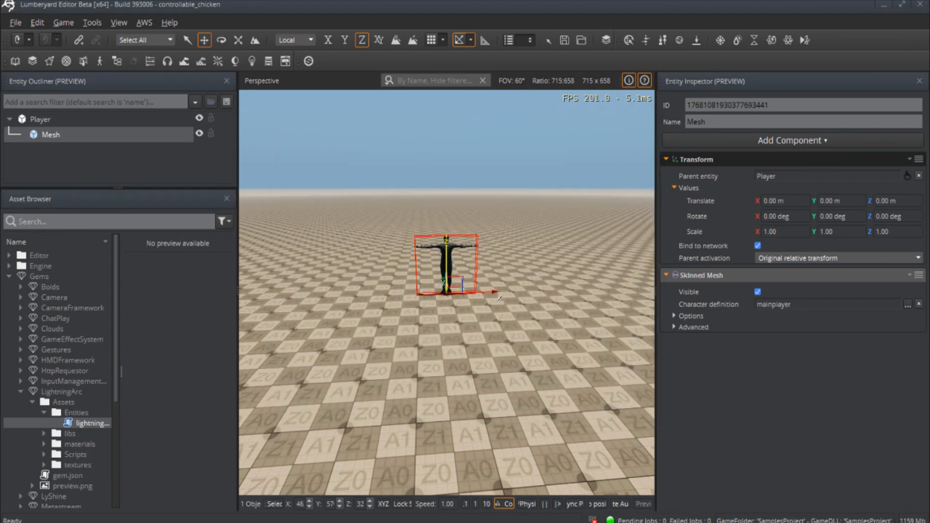
{"action": "right_click_drag", "start_coordinate": [447, 293], "coordinate": [373, 255]}
{"action": "key", "text": "w"}
{"action": "key", "text": "d"}
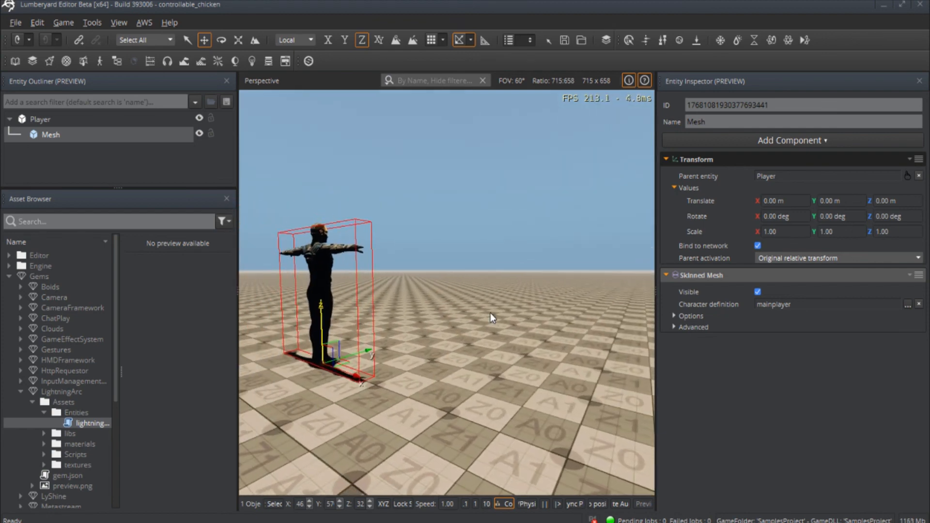